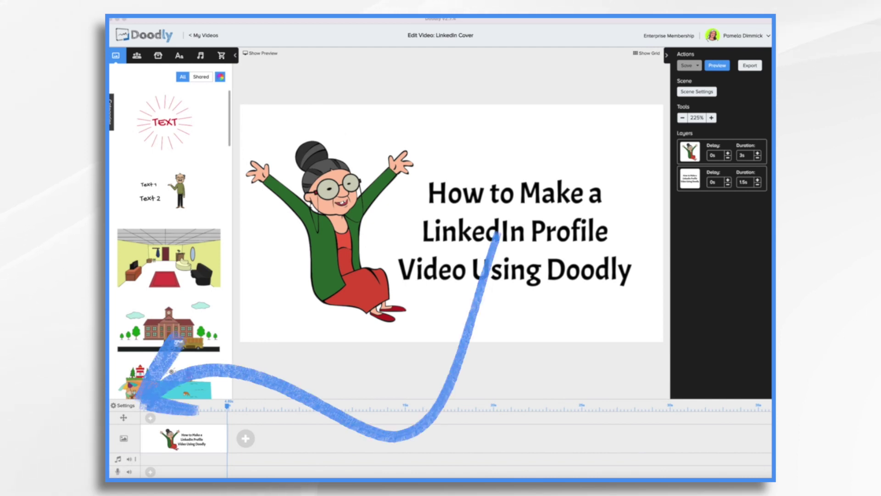
Set a custom 1080x1920 resolution (height 1920) and a cartoon drawing hand, then apply.
{"action": "left_click", "coordinate": [126, 406]}
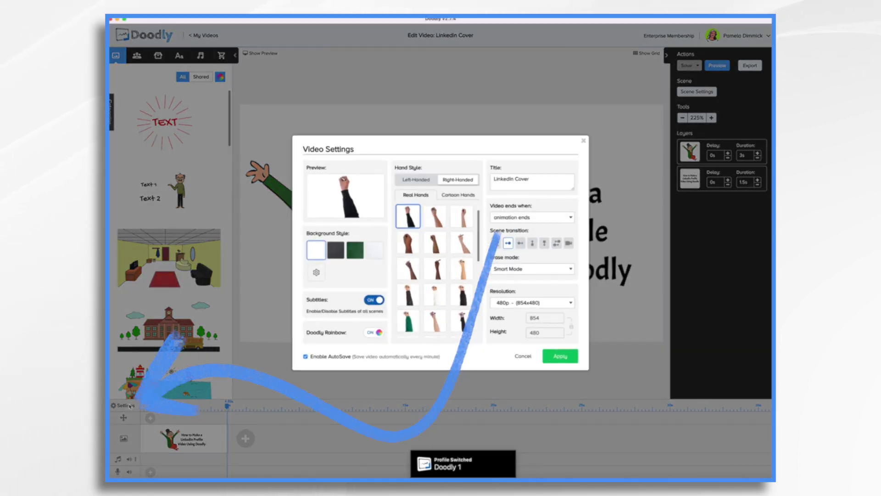
{"action": "left_click", "coordinate": [517, 303]}
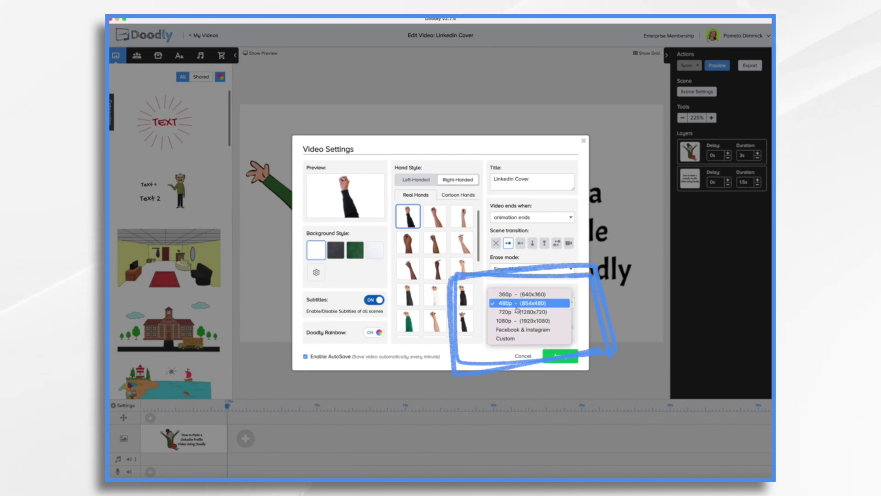
{"action": "left_click", "coordinate": [514, 340]}
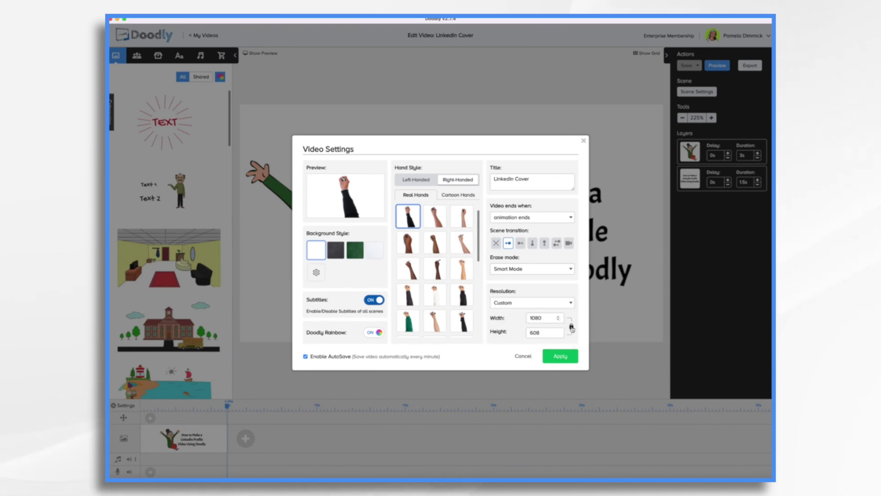
{"action": "left_click", "coordinate": [557, 332]}
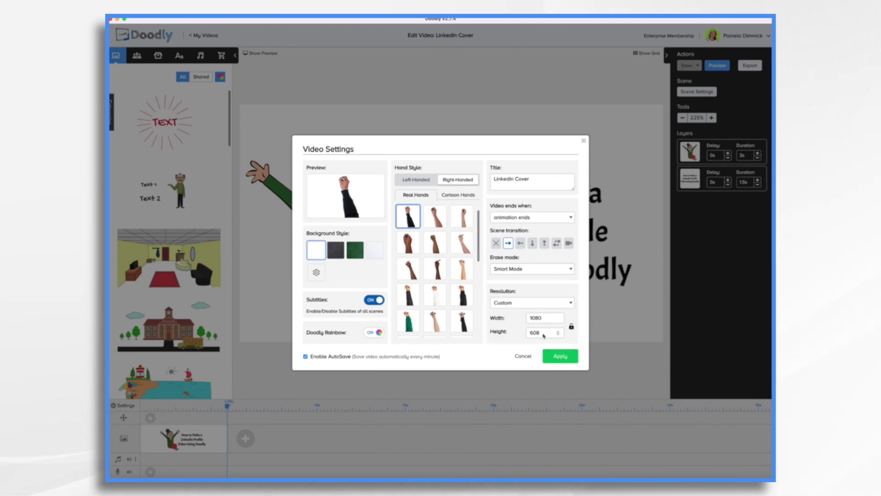
{"action": "key", "text": "BackSpace"}
{"action": "key", "text": "BackSpace"}
{"action": "key", "text": "BackSpace"}
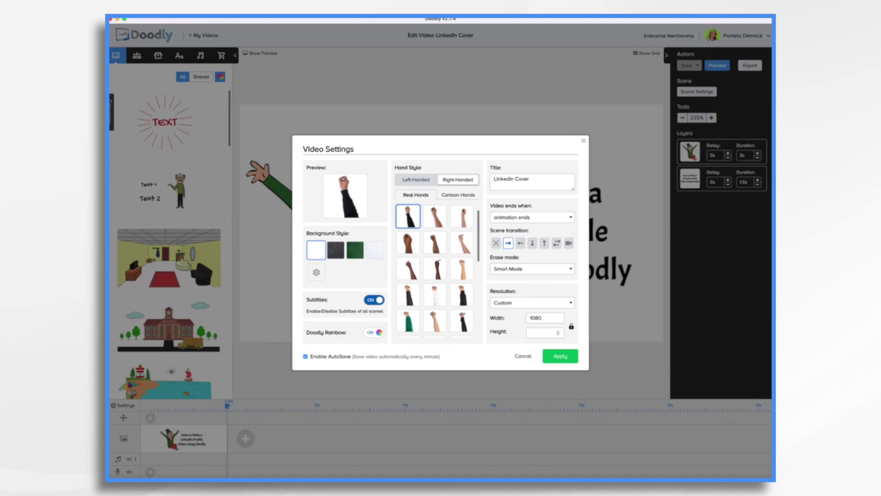
{"action": "type", "text": "1920"}
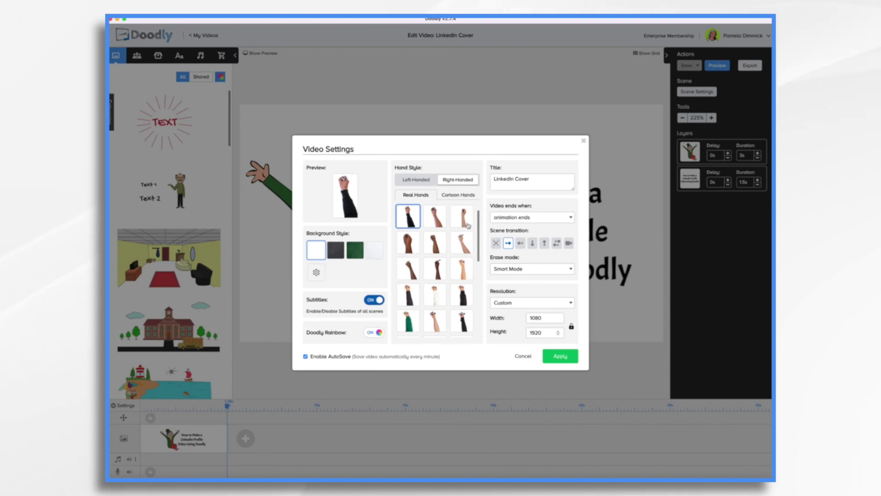
{"action": "left_click", "coordinate": [458, 196]}
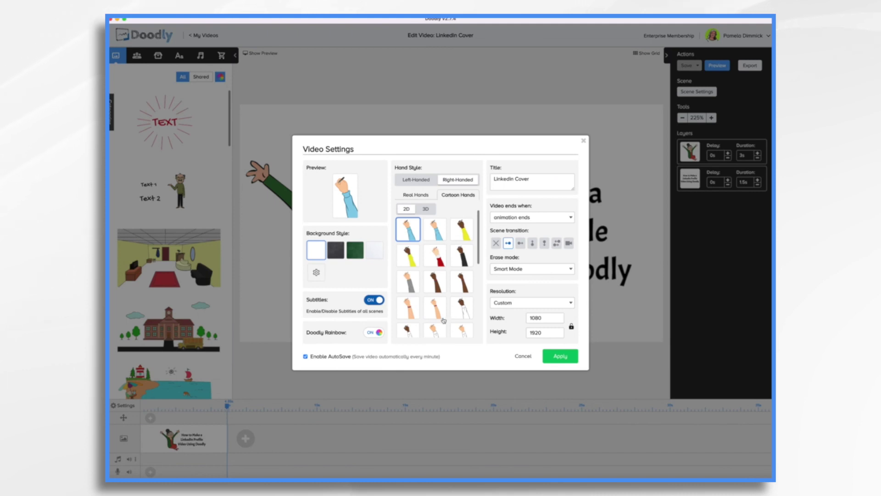
{"action": "scroll", "coordinate": [443, 320], "scroll_direction": "down", "scroll_amount": 5}
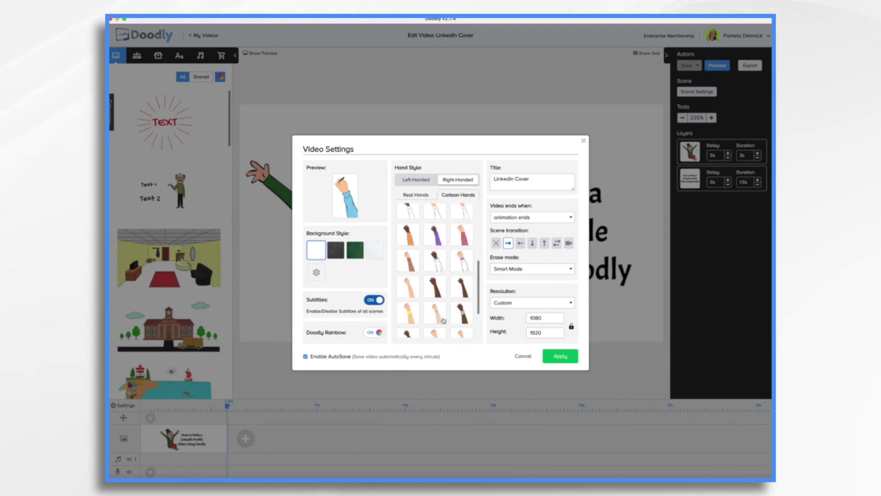
{"action": "scroll", "coordinate": [443, 320], "scroll_direction": "down", "scroll_amount": 2}
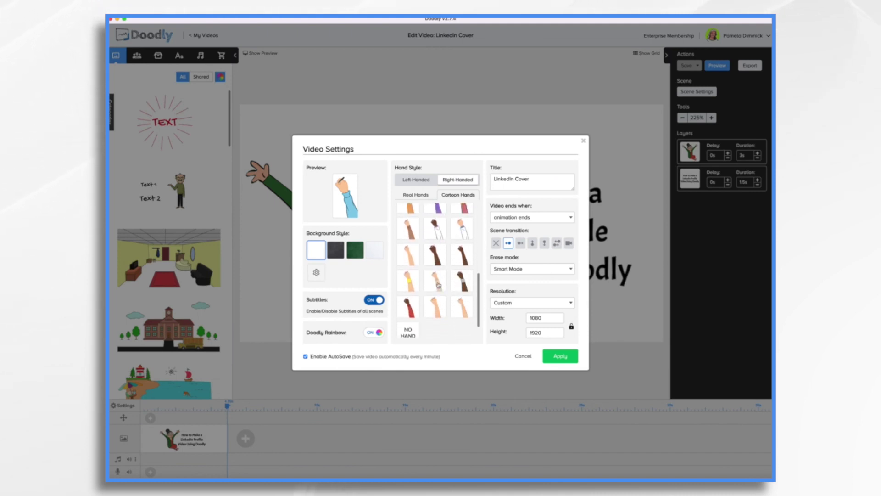
{"action": "left_click", "coordinate": [439, 285]}
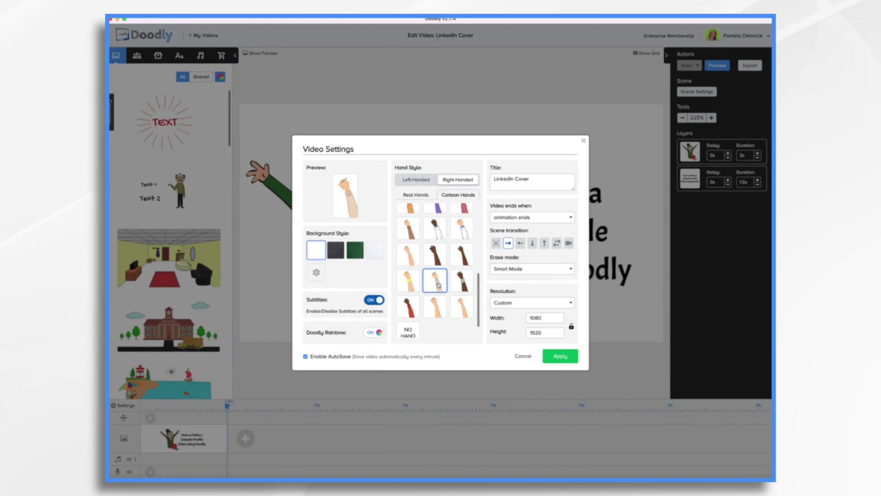
{"action": "left_click", "coordinate": [561, 357]}
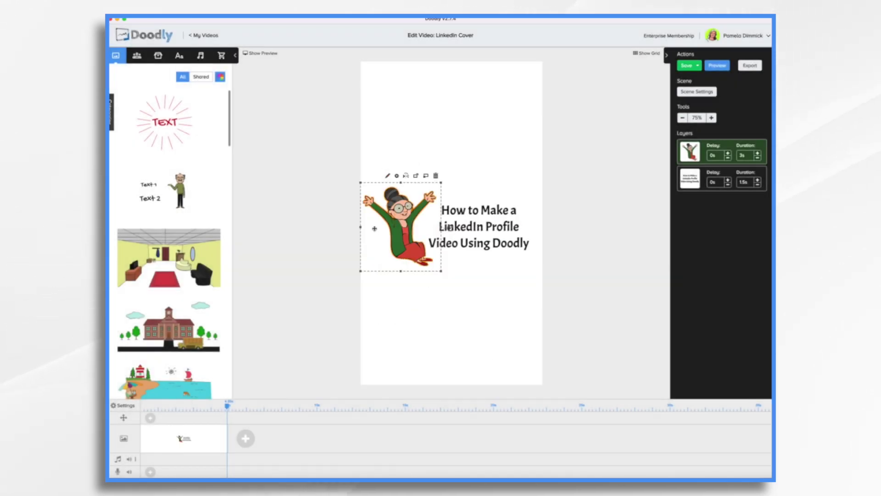
Move the character to the top and replace the title beneath it with the person's name.
{"action": "left_click_drag", "start_coordinate": [398, 224], "coordinate": [443, 127]}
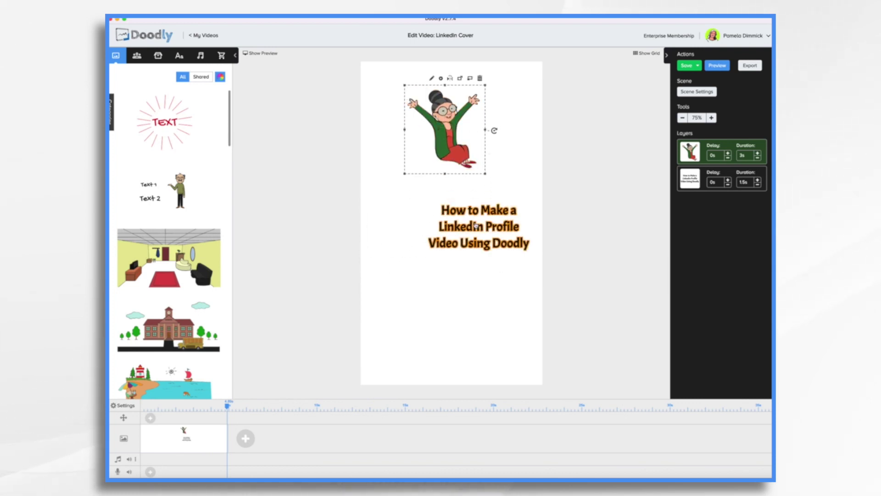
{"action": "left_click_drag", "start_coordinate": [473, 222], "coordinate": [437, 205]}
{"action": "double_click", "coordinate": [429, 201]}
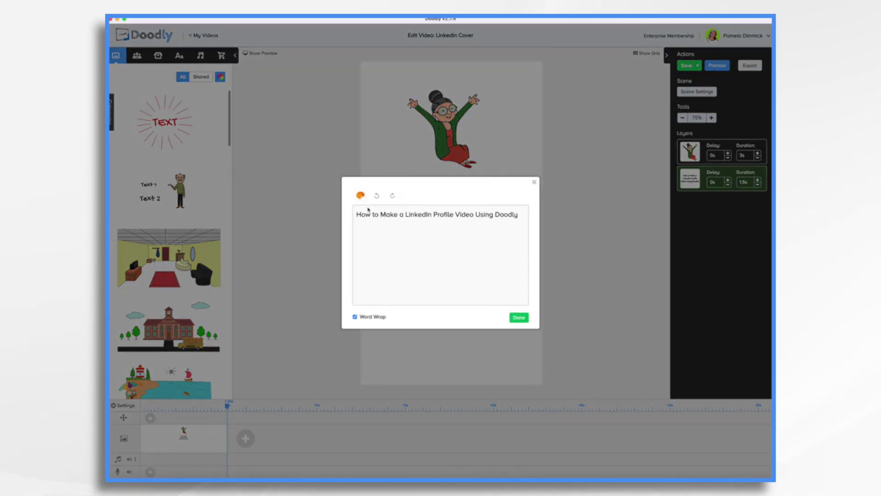
{"action": "key", "text": "super+a"}
{"action": "key", "text": "BackSpace"}
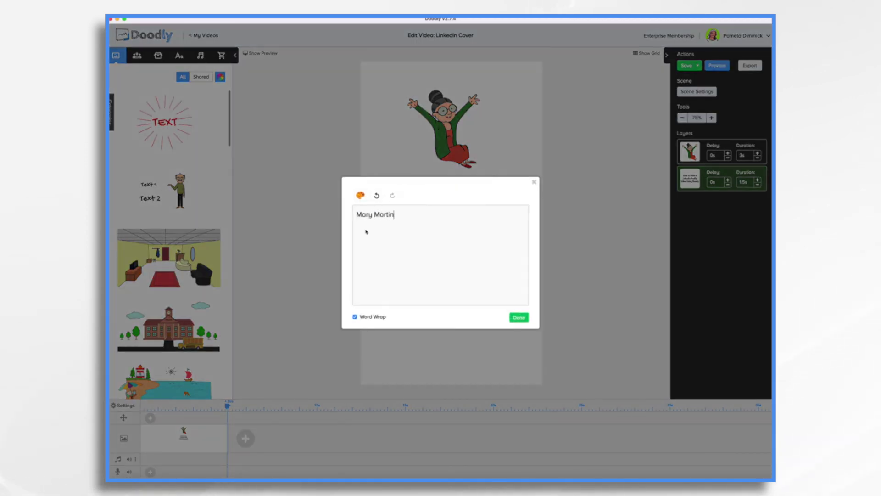
{"action": "left_click", "coordinate": [519, 317]}
{"action": "left_click_drag", "start_coordinate": [435, 191], "coordinate": [446, 190]}
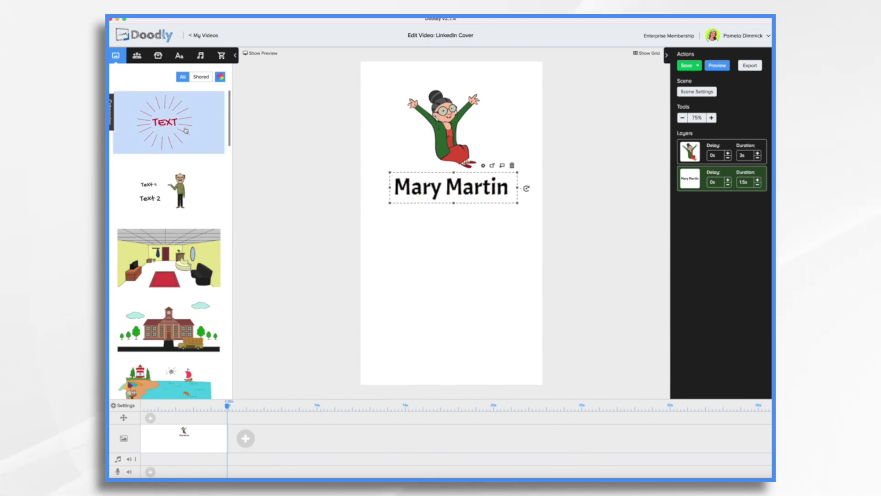
Add 'Graphics Designer' in Architects Daughter font just below the name.
{"action": "left_click", "coordinate": [178, 56]}
{"action": "left_click", "coordinate": [168, 168]}
{"action": "double_click", "coordinate": [447, 219]}
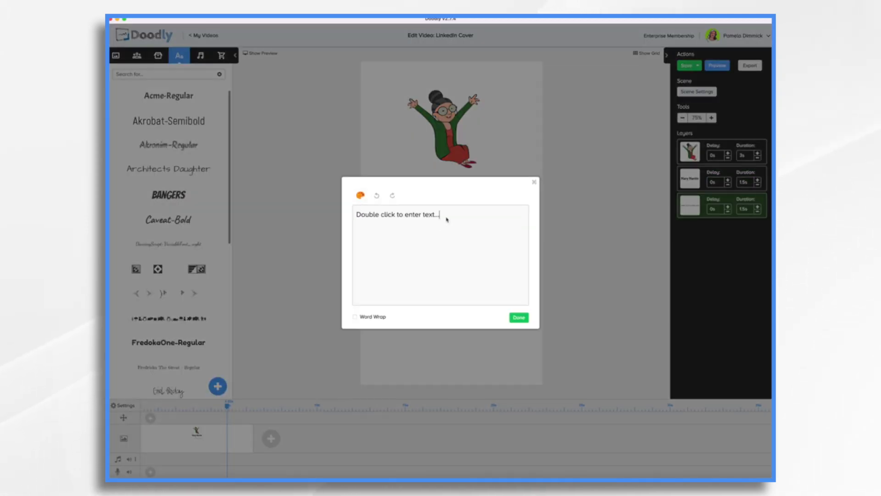
{"action": "key", "text": "super+a"}
{"action": "type", "text": "Graphics Designer"}
{"action": "left_click", "coordinate": [518, 317]}
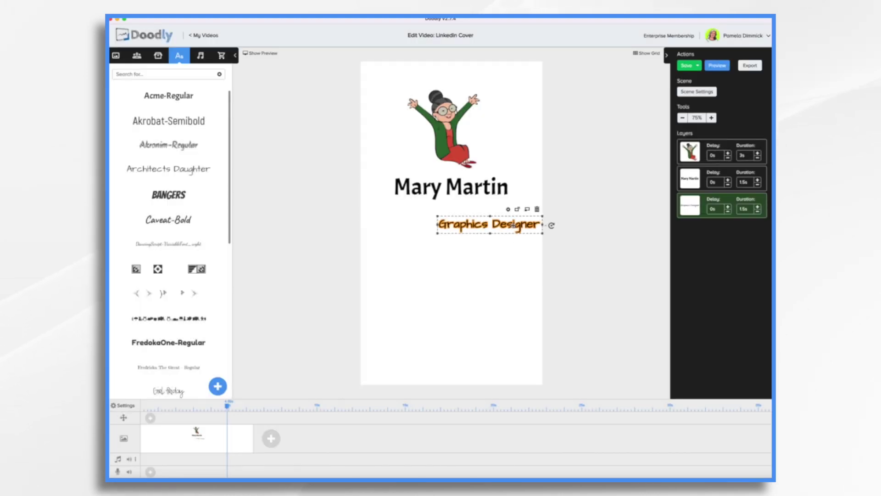
{"action": "left_click_drag", "start_coordinate": [514, 225], "coordinate": [478, 210]}
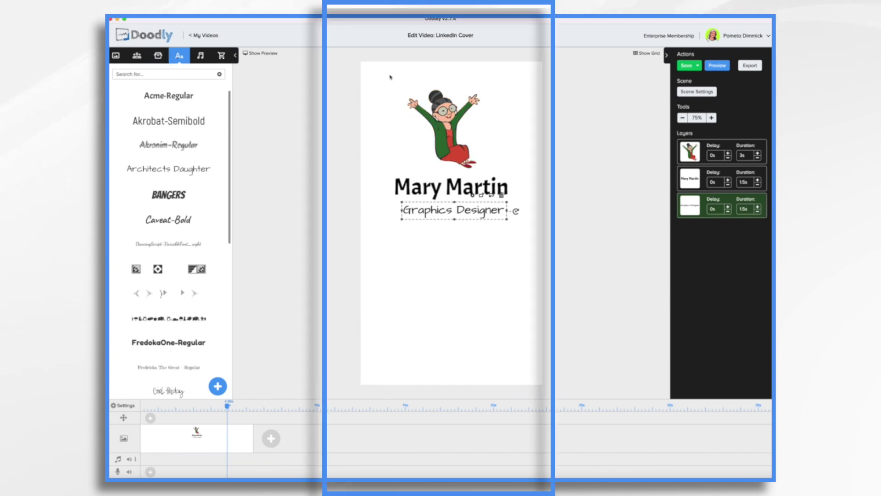
Add the Dotted Circle prop as a new layer, enlarge it around the character, and lower the subtitle.
{"action": "left_click", "coordinate": [158, 56]}
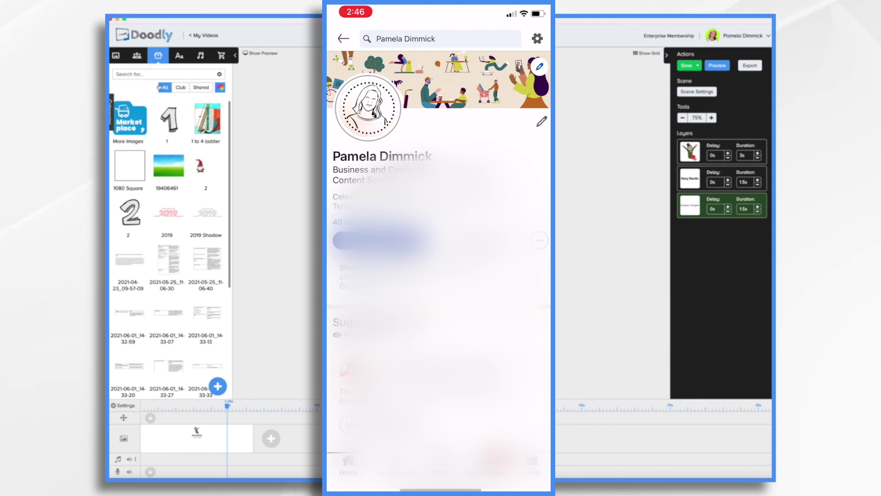
{"action": "left_click", "coordinate": [155, 75]}
{"action": "type", "text": "ci"}
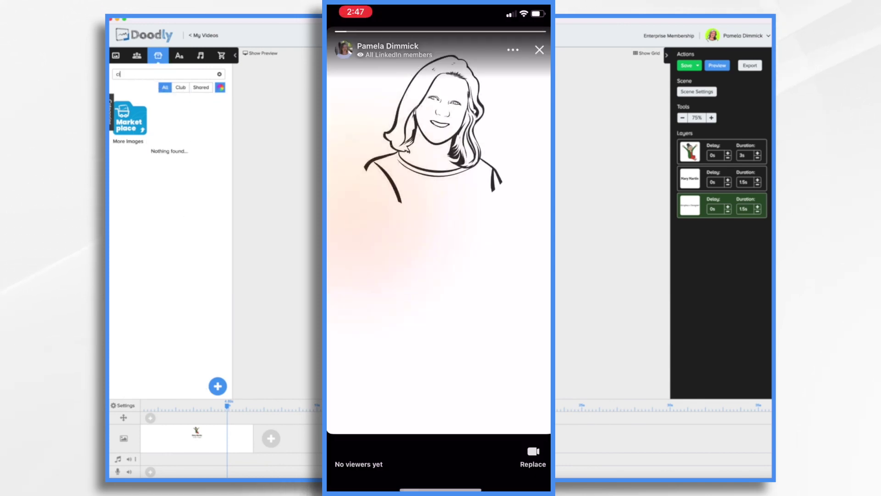
{"action": "type", "text": "rcle"}
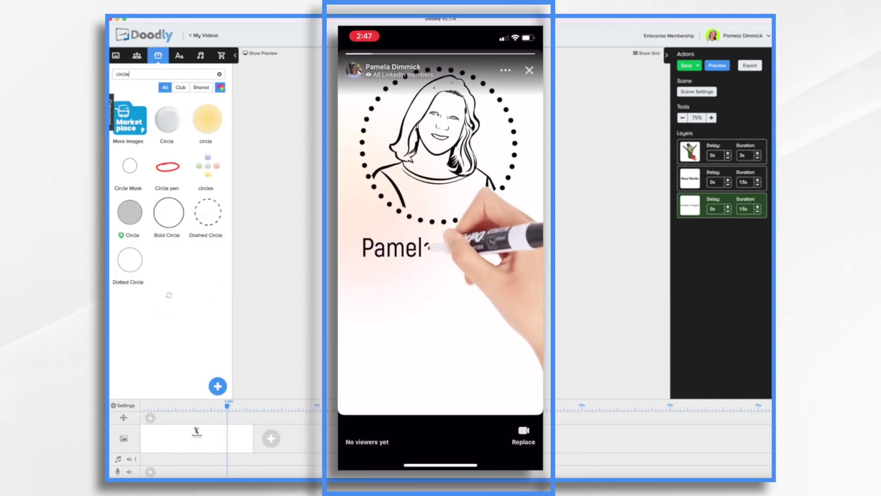
{"action": "left_click_drag", "start_coordinate": [136, 253], "coordinate": [469, 141]}
{"action": "left_click", "coordinate": [418, 265]}
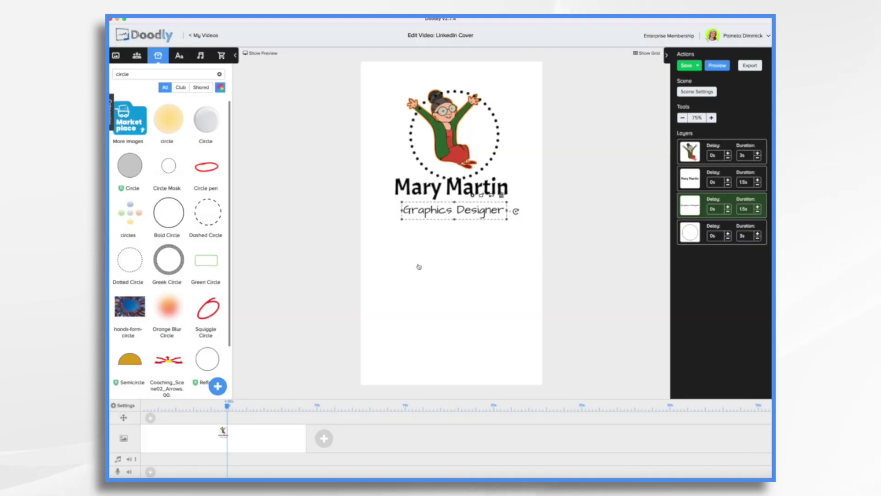
{"action": "left_click_drag", "start_coordinate": [498, 137], "coordinate": [485, 121]}
{"action": "left_click_drag", "start_coordinate": [497, 175], "coordinate": [525, 201]}
{"action": "left_click_drag", "start_coordinate": [506, 159], "coordinate": [499, 146]}
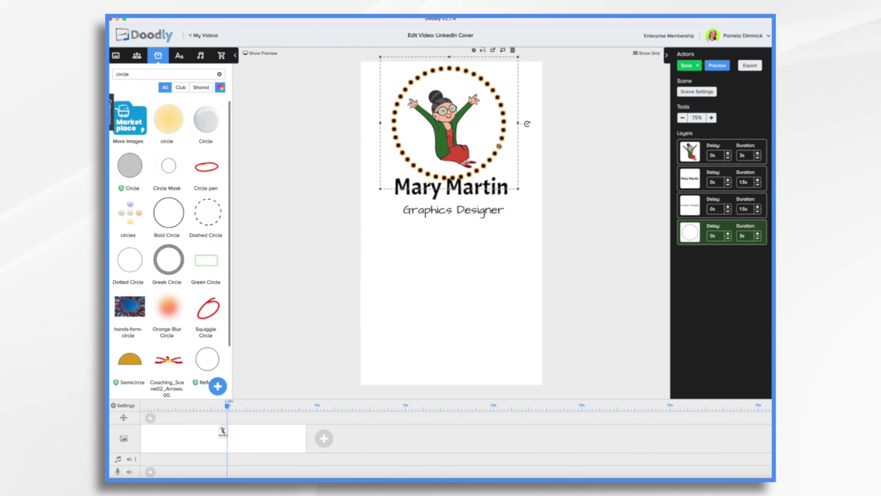
{"action": "left_click_drag", "start_coordinate": [500, 205], "coordinate": [502, 227]}
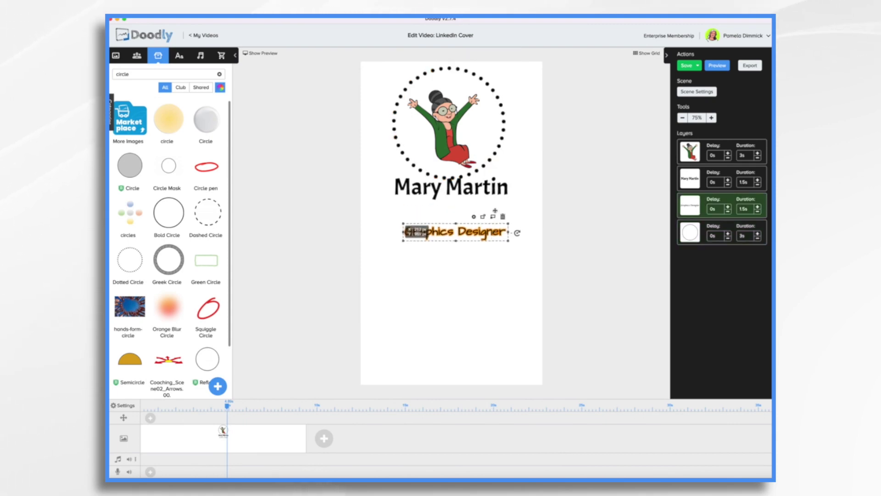
{"action": "left_click_drag", "start_coordinate": [507, 170], "coordinate": [508, 191]}
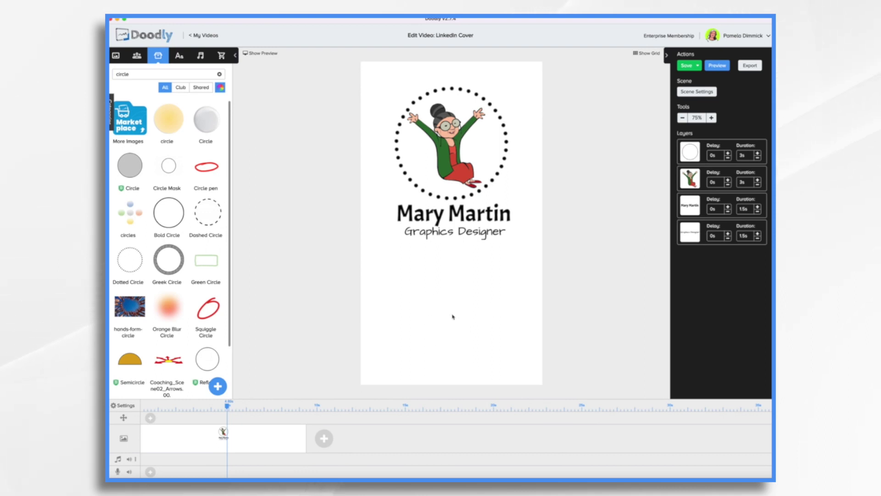
Place Retro Speech Bubble 6 on the lower canvas, nudged slightly right.
{"action": "left_click", "coordinate": [219, 74]}
{"action": "type", "text": "speec"}
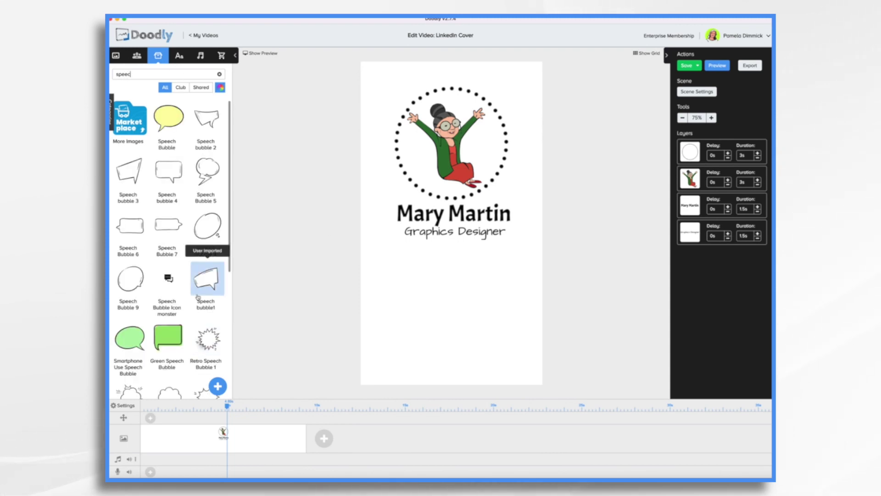
{"action": "scroll", "coordinate": [198, 297], "scroll_direction": "down", "scroll_amount": 1}
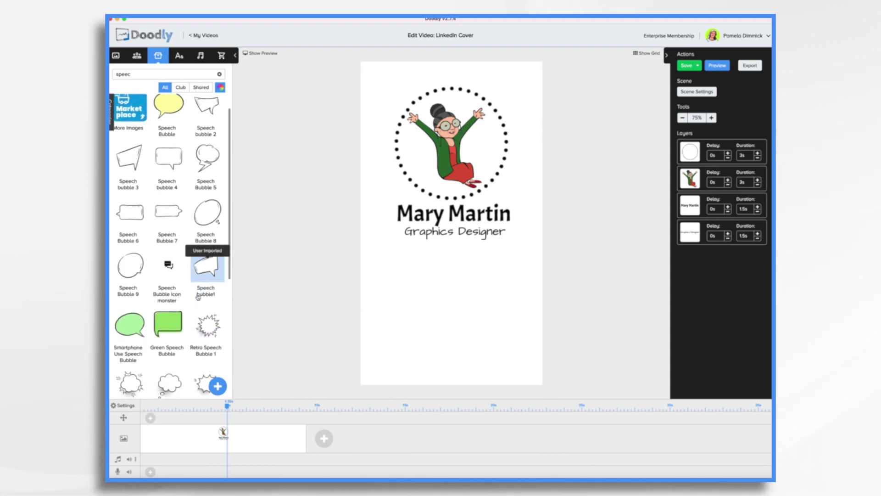
{"action": "scroll", "coordinate": [198, 296], "scroll_direction": "down", "scroll_amount": 7}
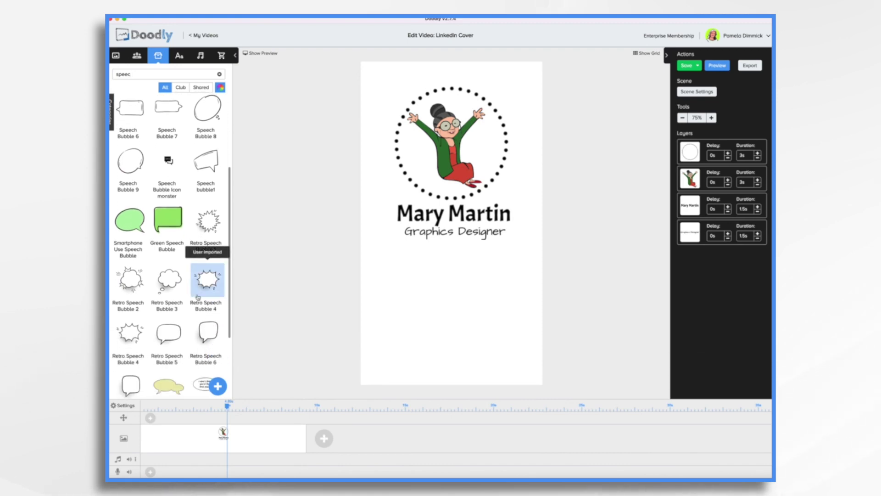
{"action": "scroll", "coordinate": [198, 296], "scroll_direction": "down", "scroll_amount": 7}
{"action": "left_click_drag", "start_coordinate": [208, 227], "coordinate": [458, 314]}
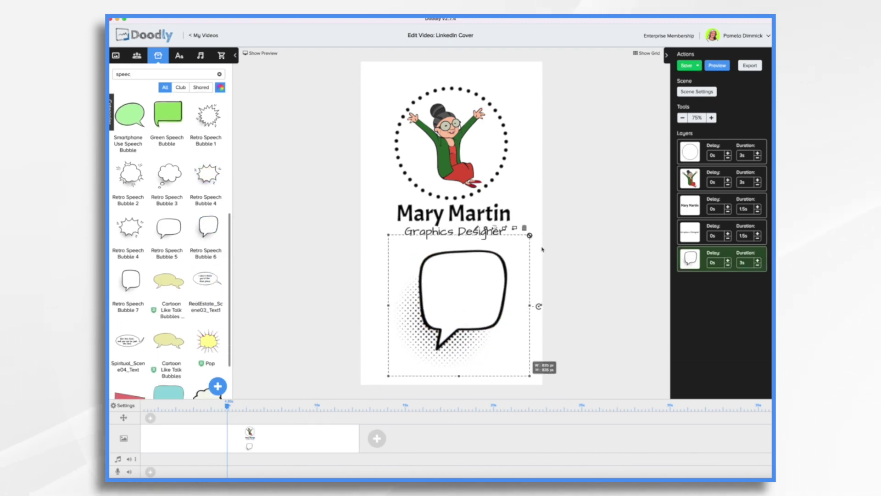
{"action": "left_click_drag", "start_coordinate": [481, 281], "coordinate": [501, 279]}
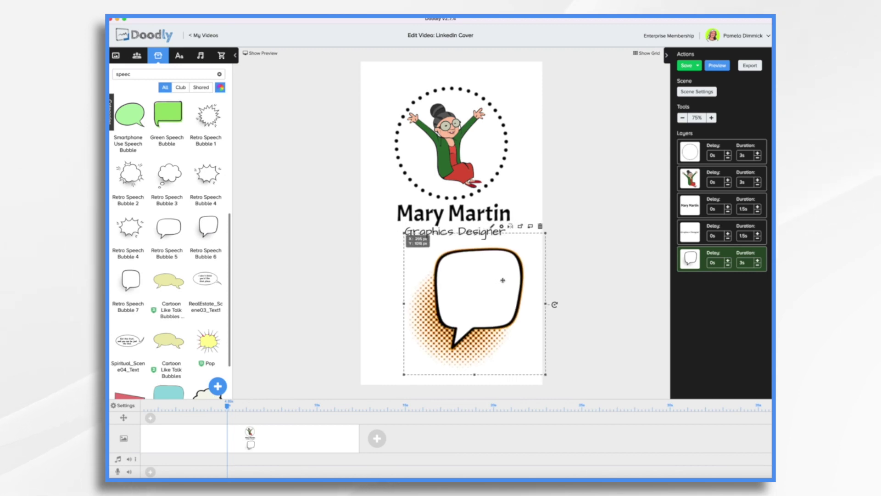
Add the Mary On Phone character from the Characters library to the canvas.
{"action": "left_click", "coordinate": [138, 55]}
{"action": "type", "text": "mary"}
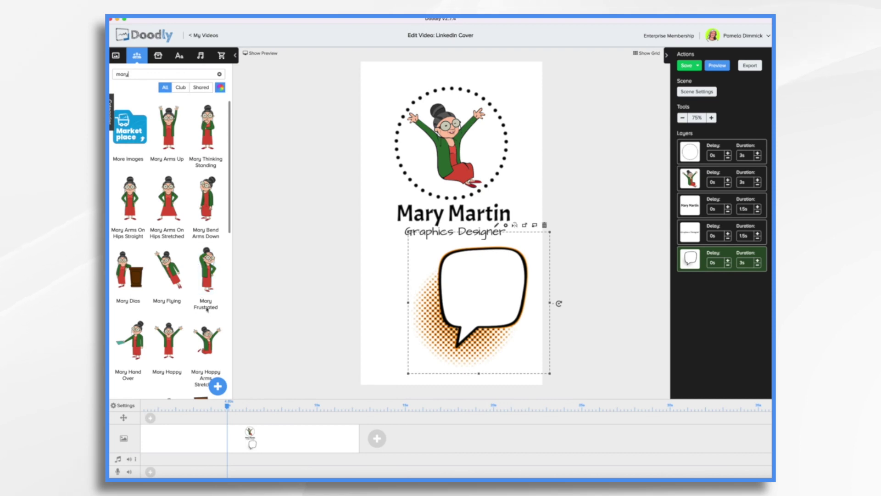
{"action": "scroll", "coordinate": [202, 298], "scroll_direction": "down", "scroll_amount": 3}
{"action": "scroll", "coordinate": [200, 316], "scroll_direction": "down", "scroll_amount": 1}
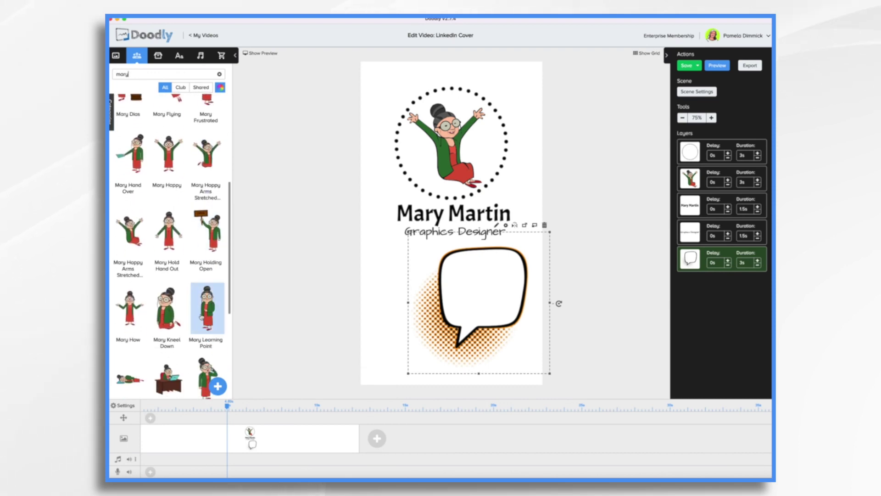
{"action": "scroll", "coordinate": [202, 317], "scroll_direction": "down", "scroll_amount": 2}
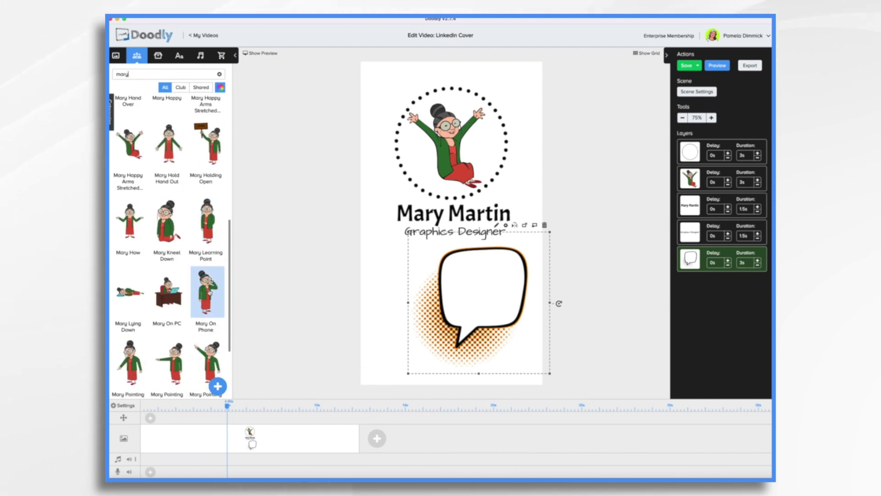
{"action": "left_click_drag", "start_coordinate": [209, 293], "coordinate": [390, 348]}
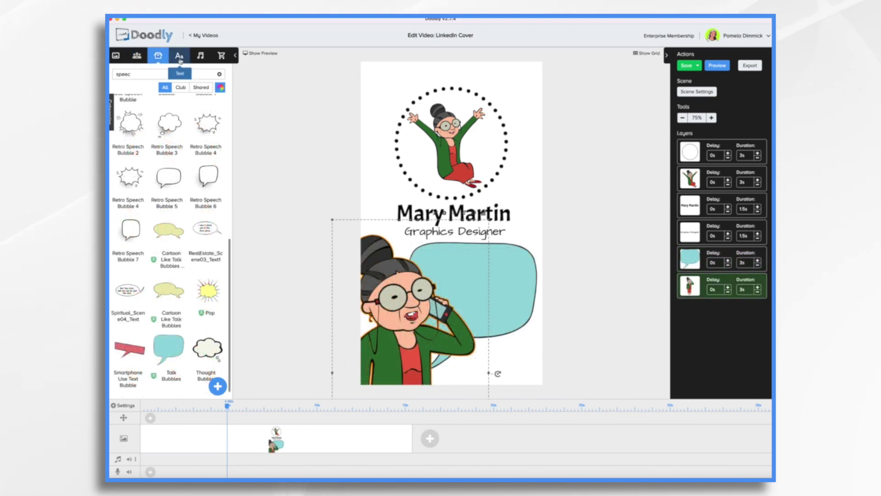
Add an Acme-Regular text box reading 'Let's Talk' in the speech bubble.
{"action": "left_click", "coordinate": [179, 57]}
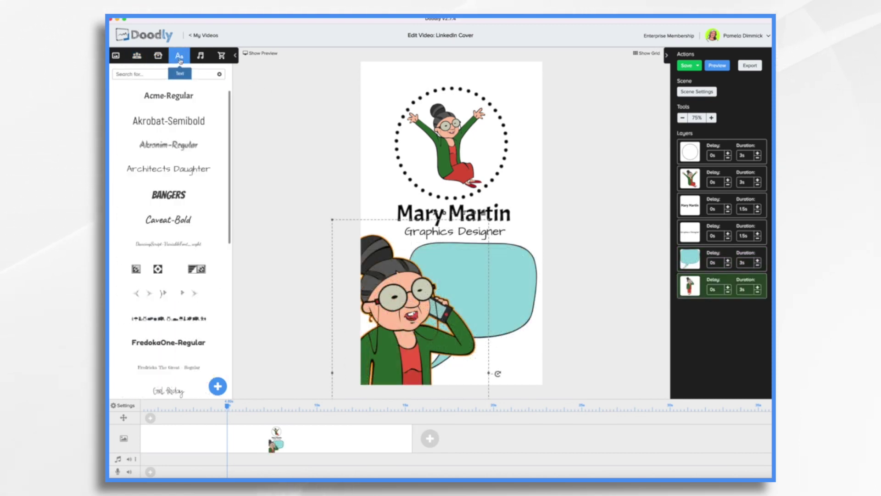
{"action": "left_click", "coordinate": [175, 101]}
{"action": "double_click", "coordinate": [472, 272]}
{"action": "type", "text": "Let's Talk"}
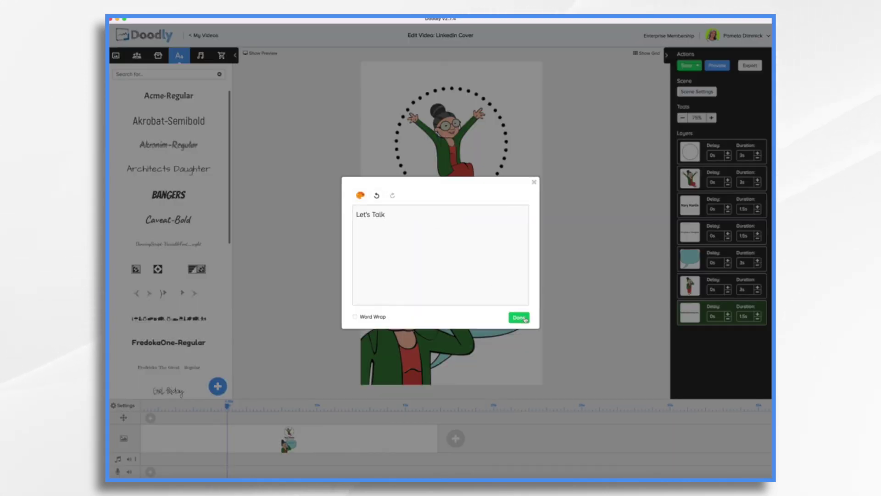
{"action": "left_click", "coordinate": [518, 317]}
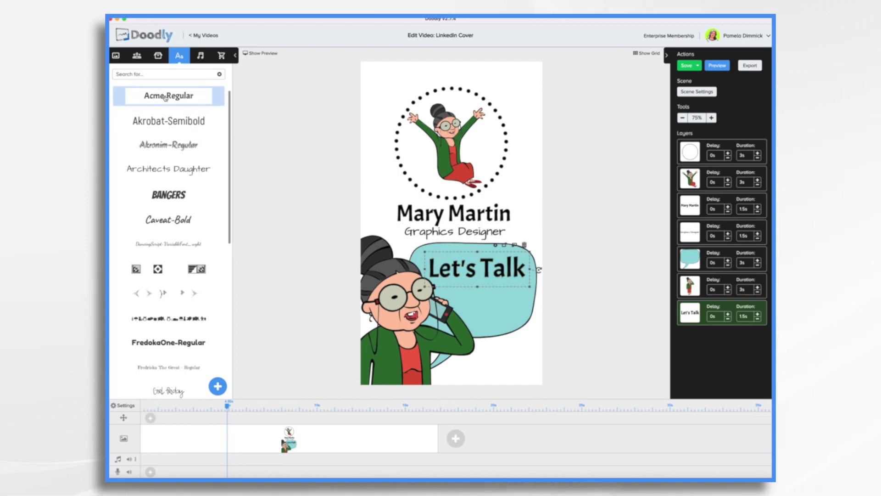
Add a second Acme-Regular line with the phone number, nudge it right, and save the project.
{"action": "left_click_drag", "start_coordinate": [165, 98], "coordinate": [496, 309]}
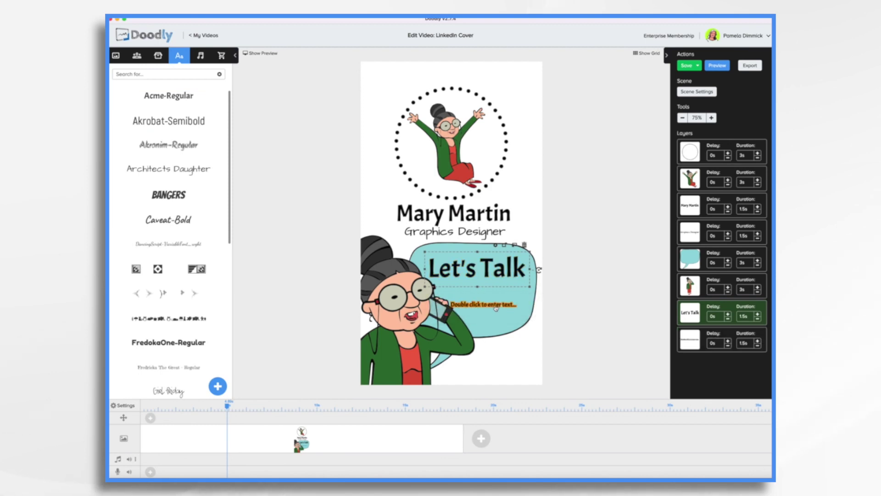
{"action": "double_click", "coordinate": [496, 309]}
{"action": "key", "text": "ctrl+a"}
{"action": "key", "text": "BackSpace"}
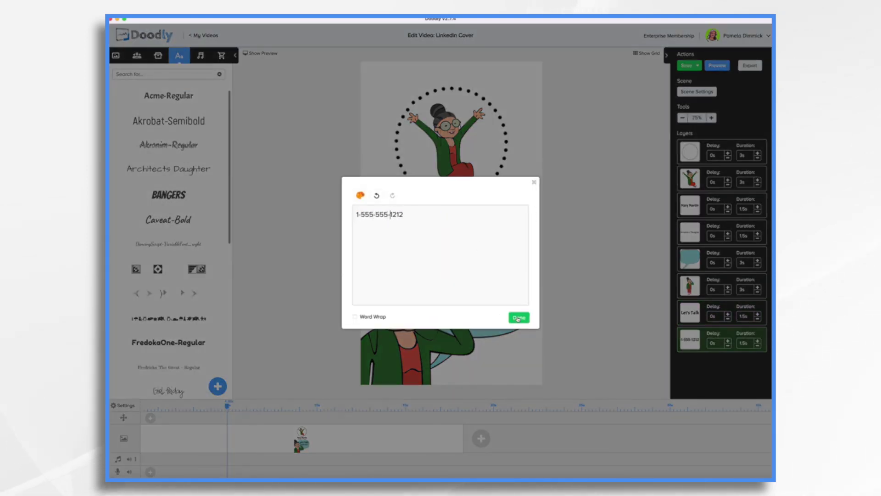
{"action": "left_click", "coordinate": [519, 317]}
{"action": "left_click_drag", "start_coordinate": [507, 297], "coordinate": [525, 298]}
{"action": "left_click", "coordinate": [500, 325]}
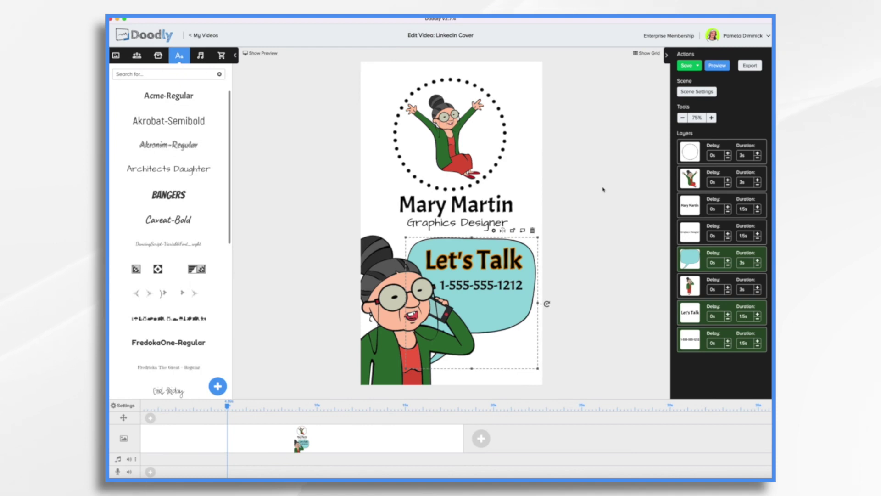
{"action": "key", "text": "super+s"}
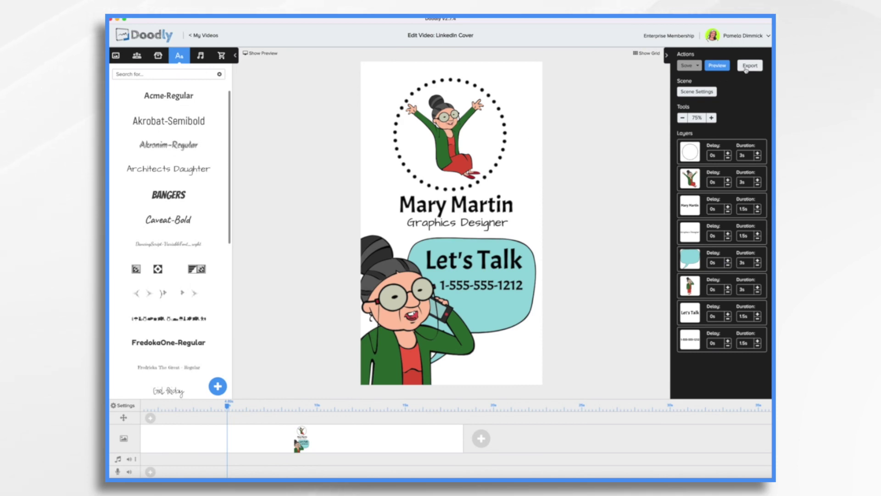
Export the video as MP4 at custom 1080x1920, 30 FPS, maximum quality, and render it.
{"action": "left_click", "coordinate": [749, 66]}
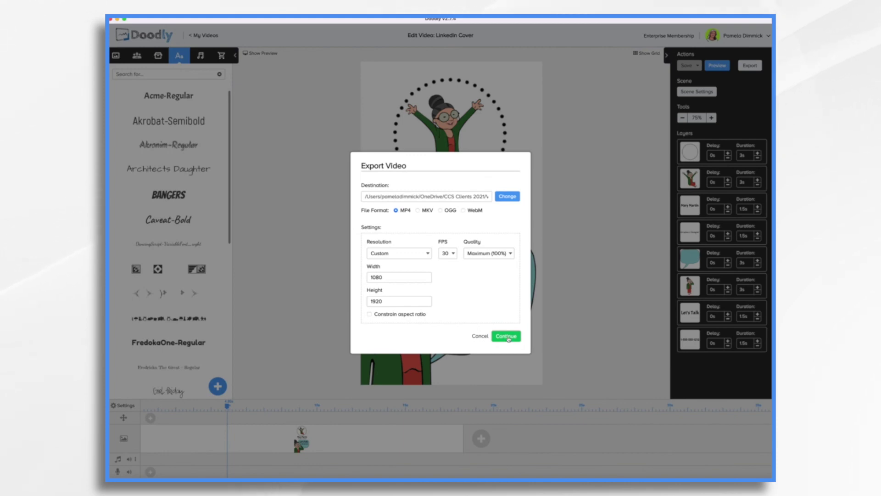
{"action": "left_click", "coordinate": [507, 336]}
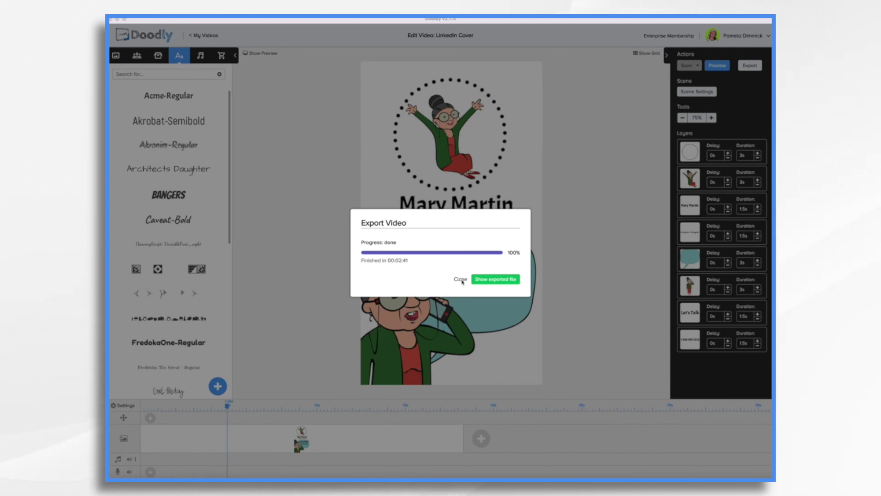
AirDrop Mary LinkedIn Cover.mp4 from Finder to the iPhone.
{"action": "left_click", "coordinate": [496, 279]}
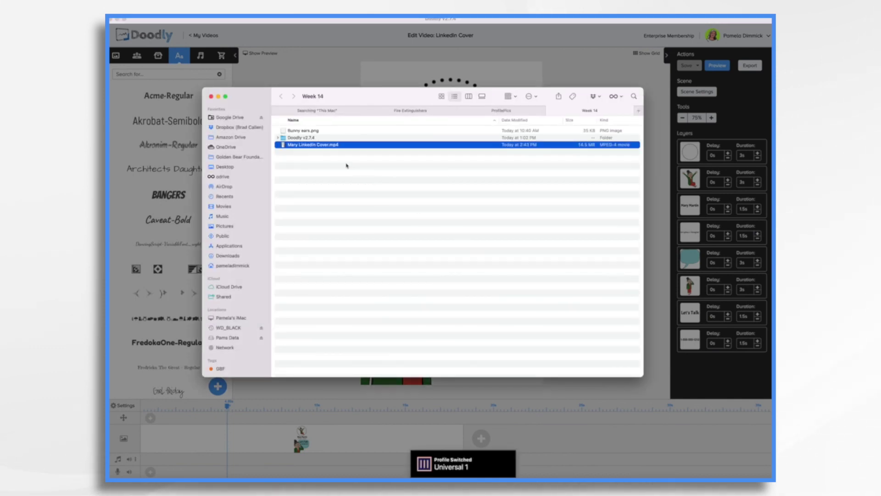
{"action": "right_click", "coordinate": [331, 145]}
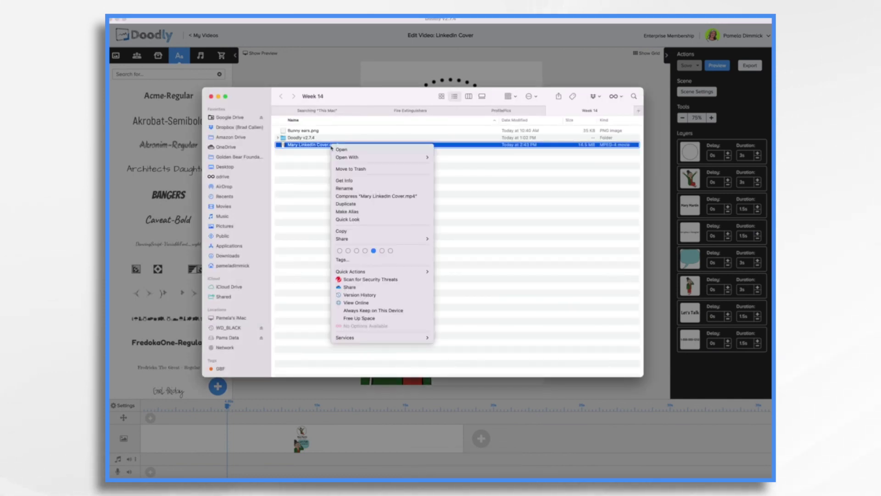
{"action": "mouse_move", "coordinate": [403, 238]}
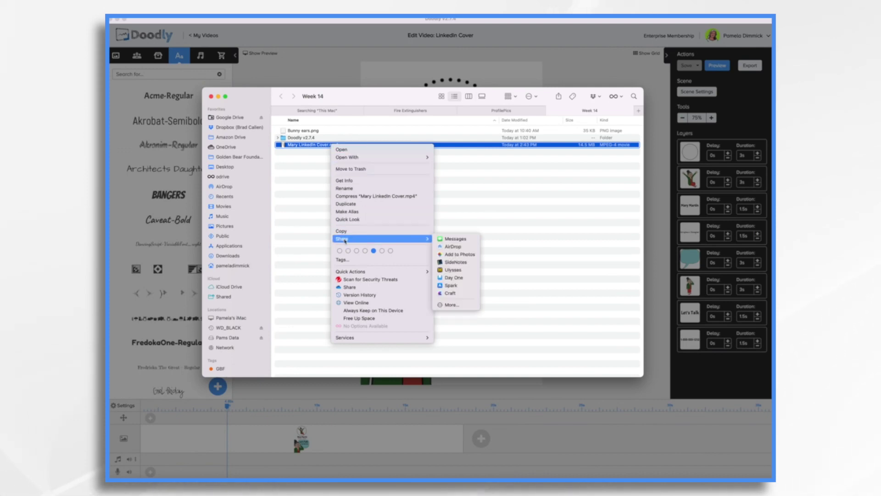
{"action": "left_click", "coordinate": [455, 247]}
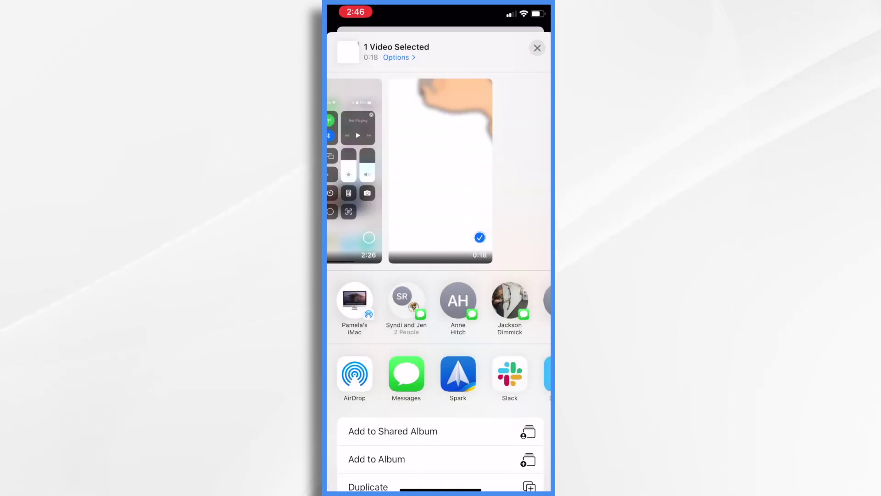
Add the received whiteboard video to the Doodly photo album.
{"action": "left_click", "coordinate": [376, 459]}
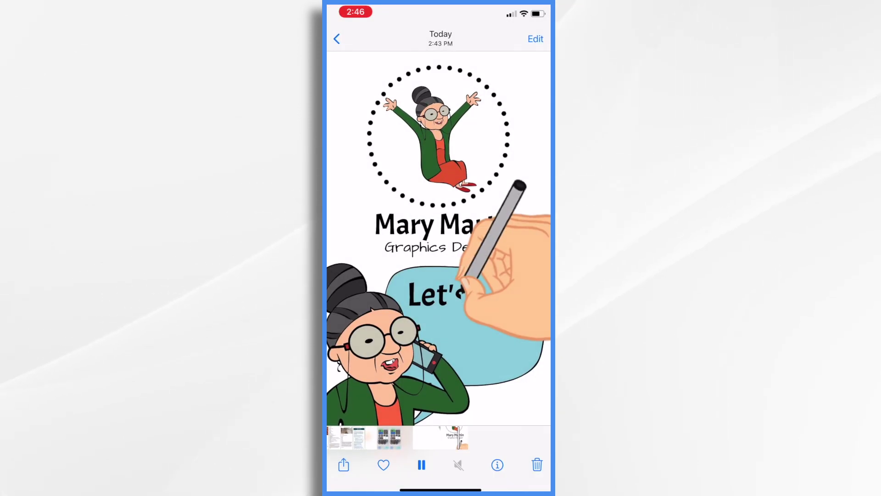
{"action": "scroll", "coordinate": [441, 294], "scroll_direction": "down", "scroll_amount": 10}
{"action": "scroll", "coordinate": [441, 293], "scroll_direction": "up", "scroll_amount": 9}
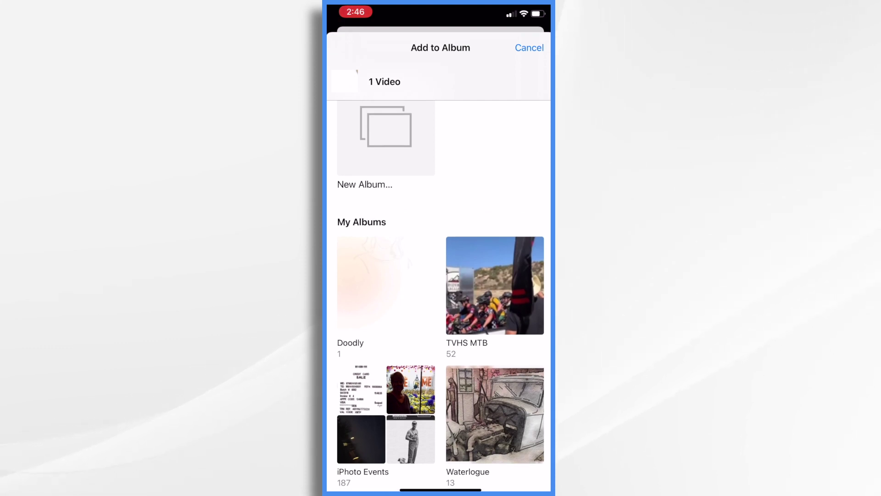
{"action": "left_click", "coordinate": [386, 285]}
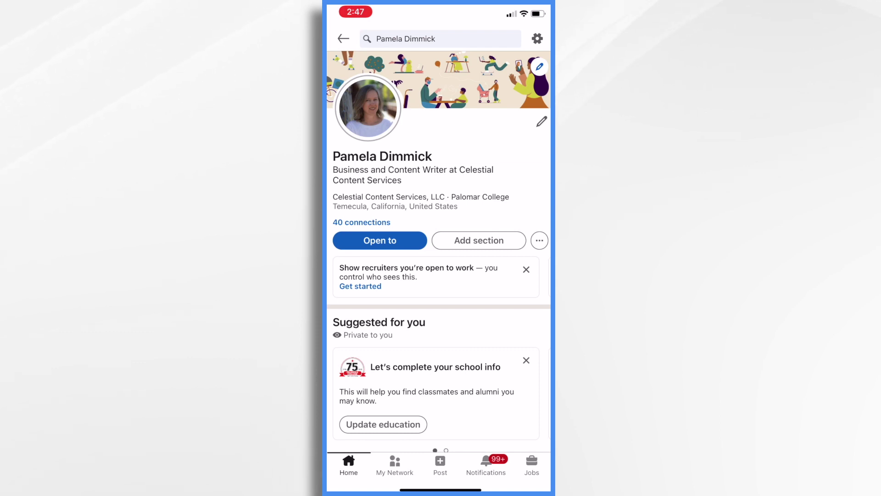
Delete the current LinkedIn profile video and confirm the removal.
{"action": "left_click", "coordinate": [368, 108]}
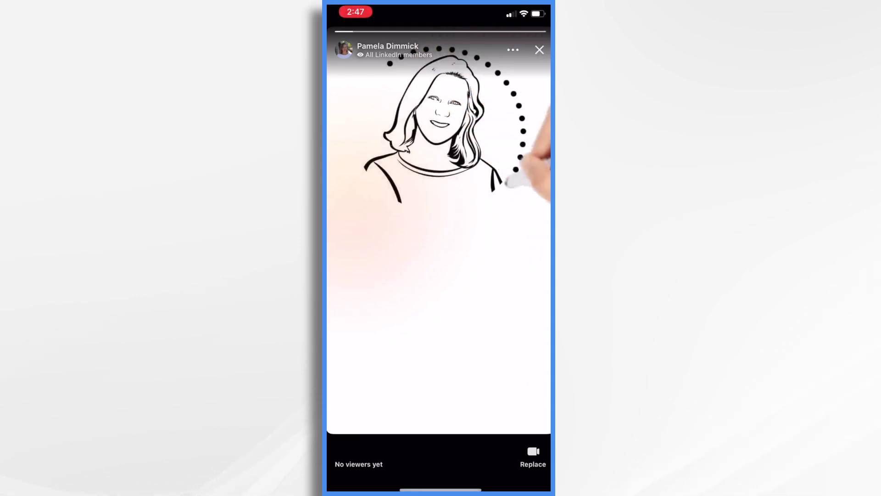
{"action": "left_click", "coordinate": [512, 50]}
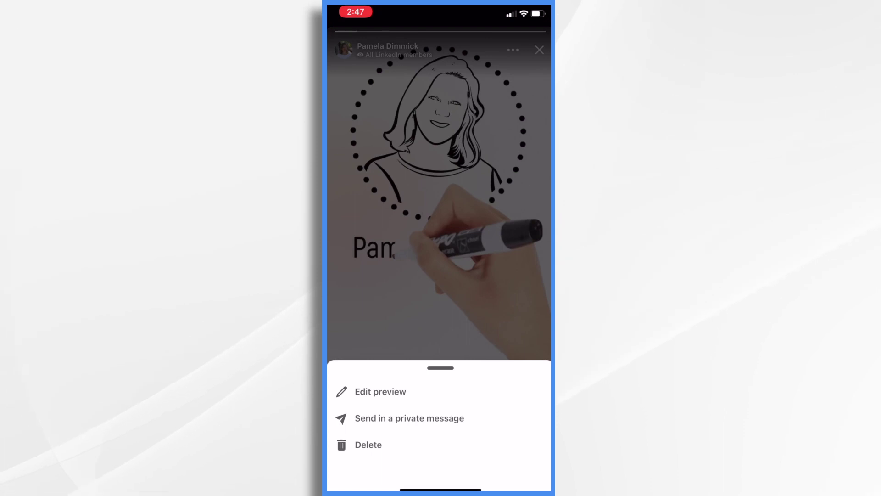
{"action": "left_click", "coordinate": [368, 444]}
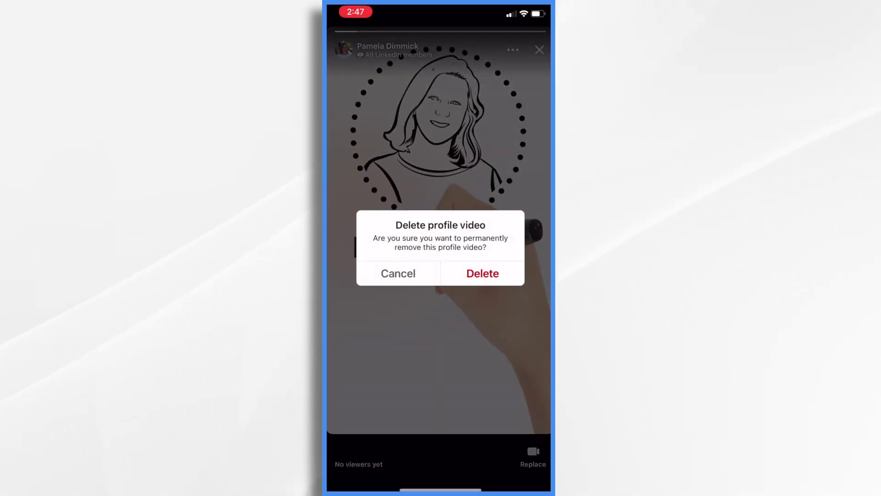
{"action": "left_click", "coordinate": [483, 273]}
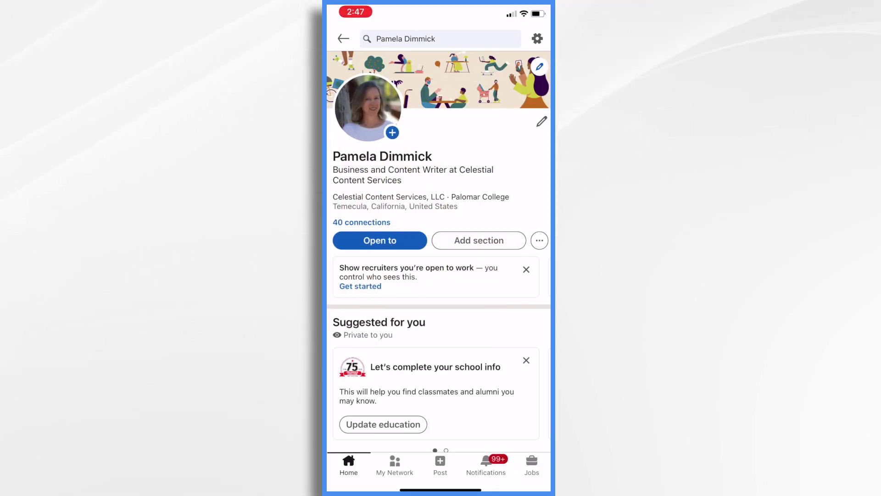
Start a new profile video and pick the whiteboard video from the Doodly album.
{"action": "left_click", "coordinate": [368, 108]}
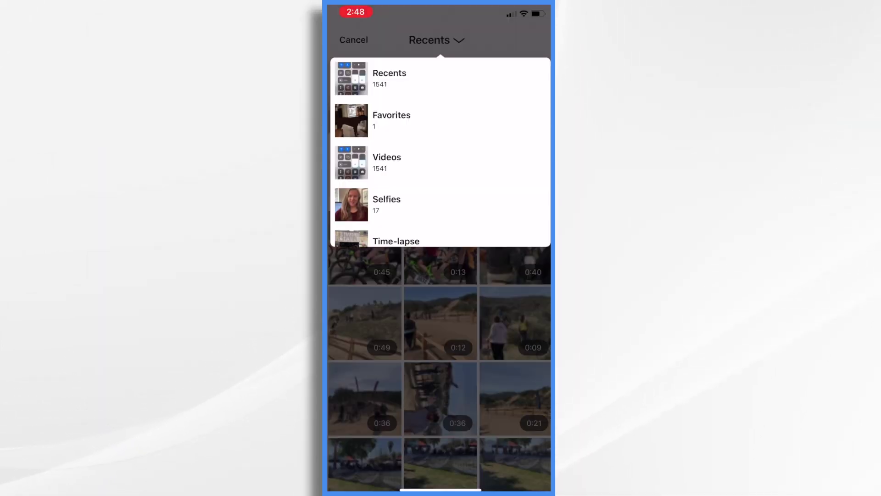
{"action": "scroll", "coordinate": [441, 152], "scroll_direction": "down", "scroll_amount": 5}
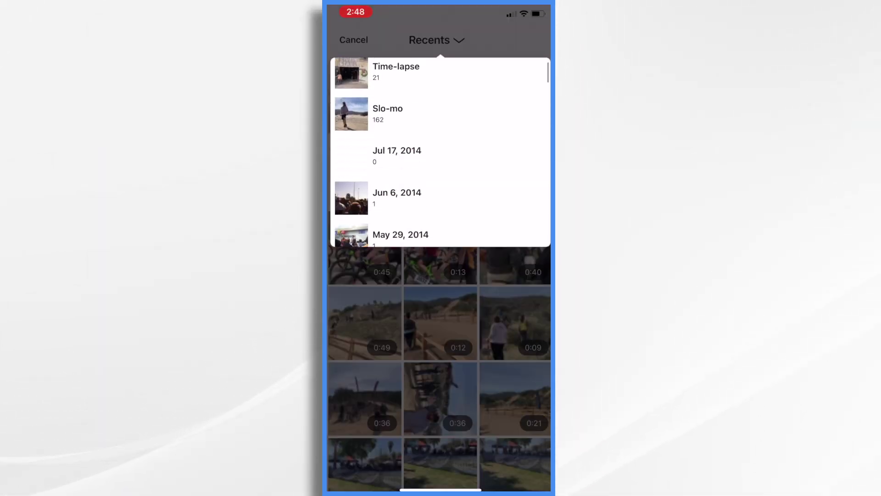
{"action": "scroll", "coordinate": [440, 151], "scroll_direction": "down", "scroll_amount": 10}
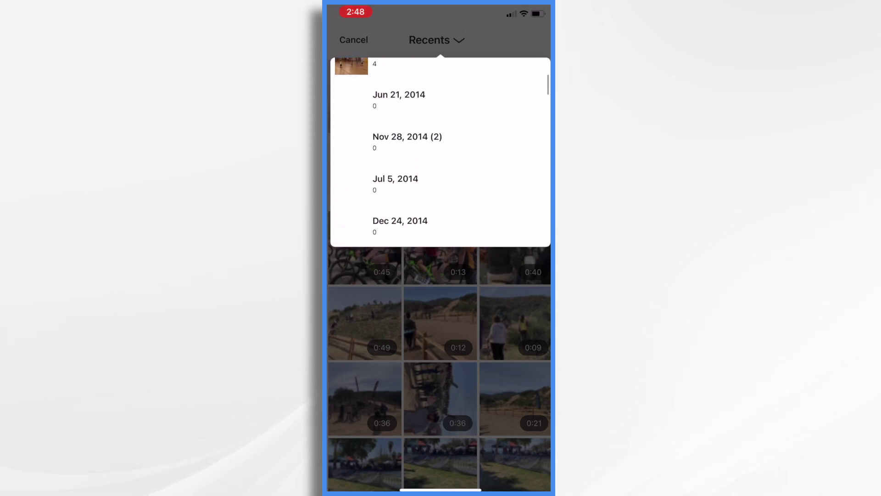
{"action": "scroll", "coordinate": [441, 152], "scroll_direction": "down", "scroll_amount": 5}
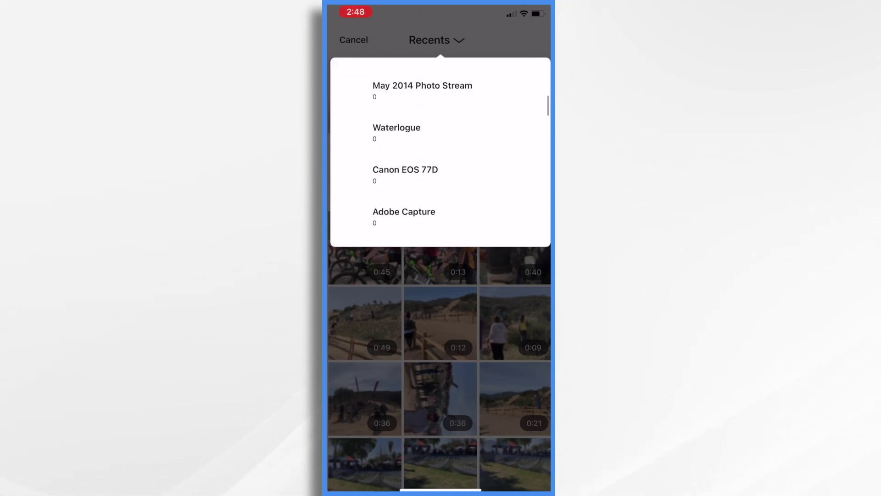
{"action": "scroll", "coordinate": [441, 151], "scroll_direction": "down", "scroll_amount": 5}
{"action": "left_click", "coordinate": [403, 74]}
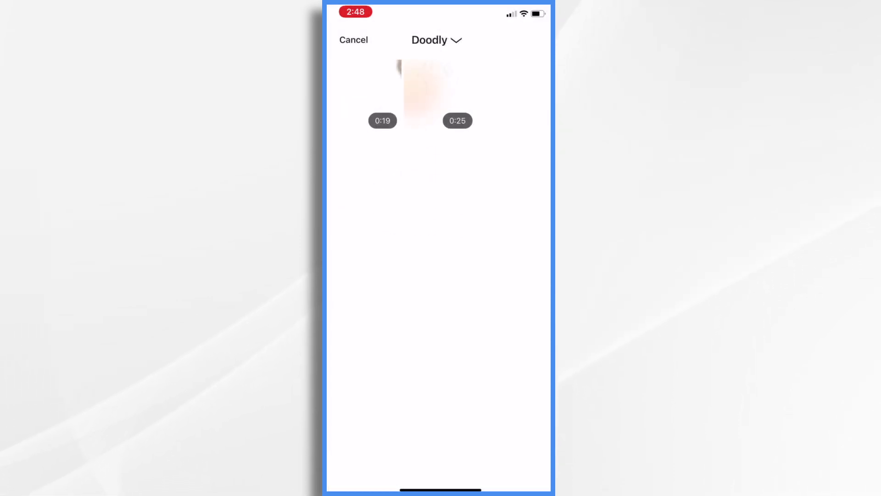
{"action": "left_click", "coordinate": [427, 92]}
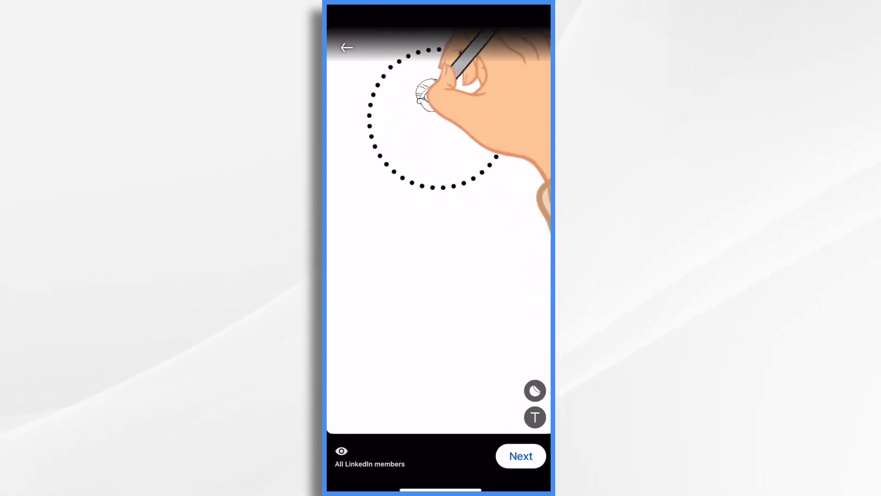
Browse the sticker panel and dismiss it, then try the text option without adding anything.
{"action": "left_click", "coordinate": [534, 391]}
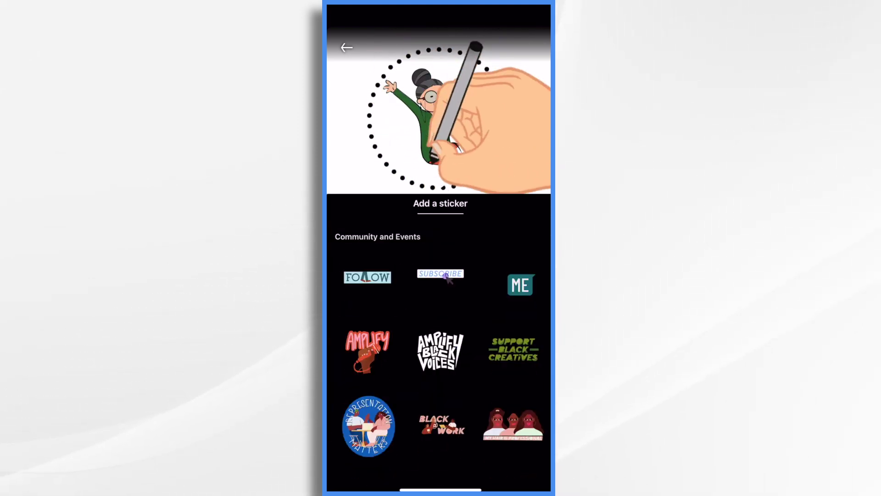
{"action": "scroll", "coordinate": [440, 321], "scroll_direction": "down", "scroll_amount": 5}
{"action": "scroll", "coordinate": [440, 321], "scroll_direction": "up", "scroll_amount": 5}
{"action": "left_click_drag", "start_coordinate": [440, 276], "coordinate": [441, 458]}
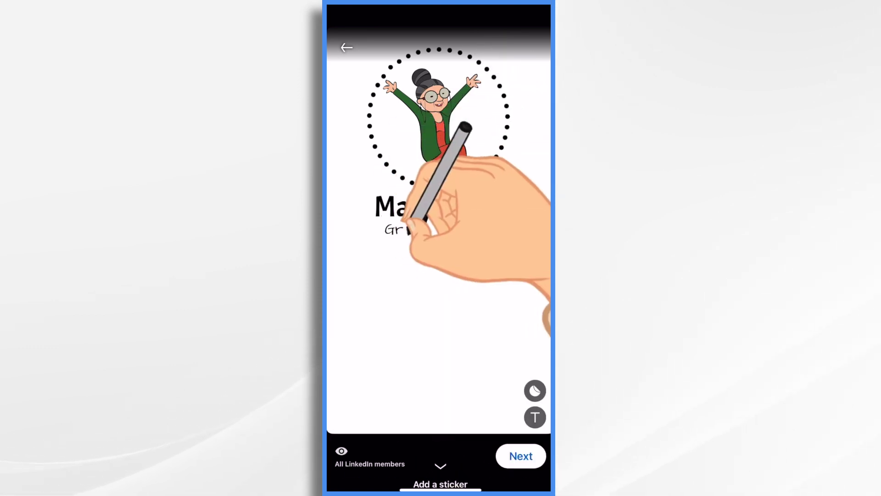
{"action": "left_click", "coordinate": [534, 417]}
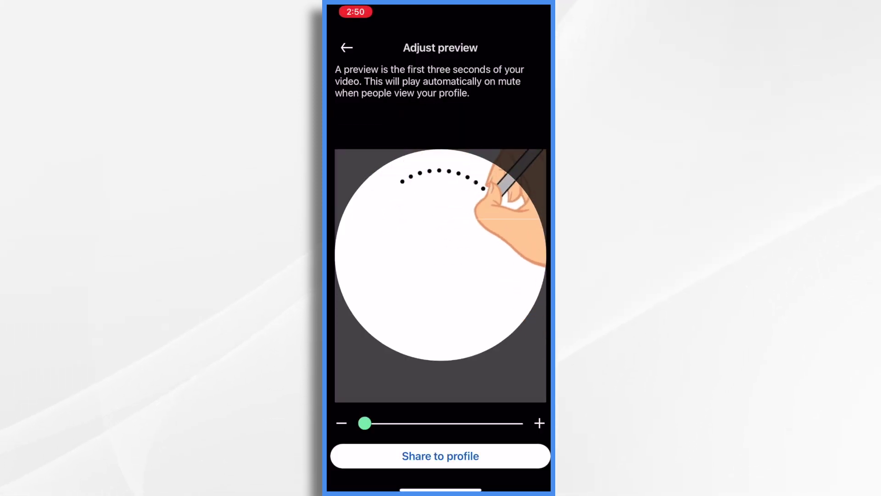
Enlarge the video slightly so the drawing hand and dotted circle fill more of the frame.
{"action": "left_click_drag", "start_coordinate": [365, 422], "coordinate": [403, 422]}
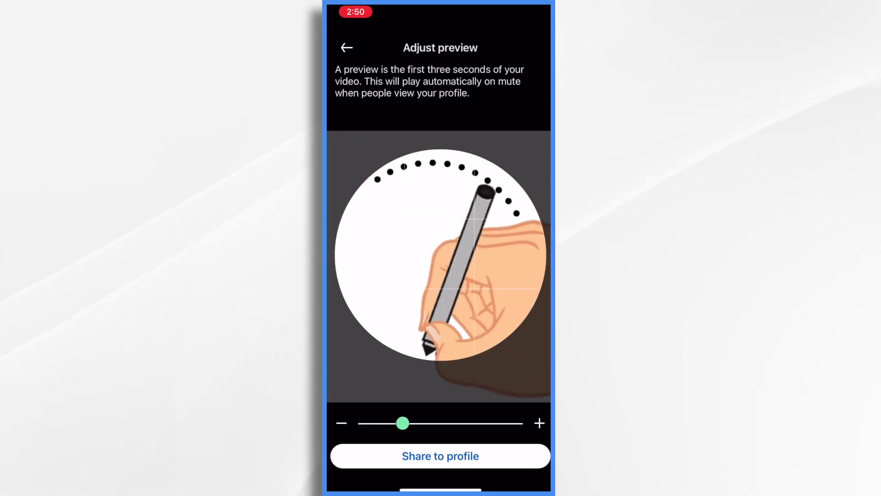